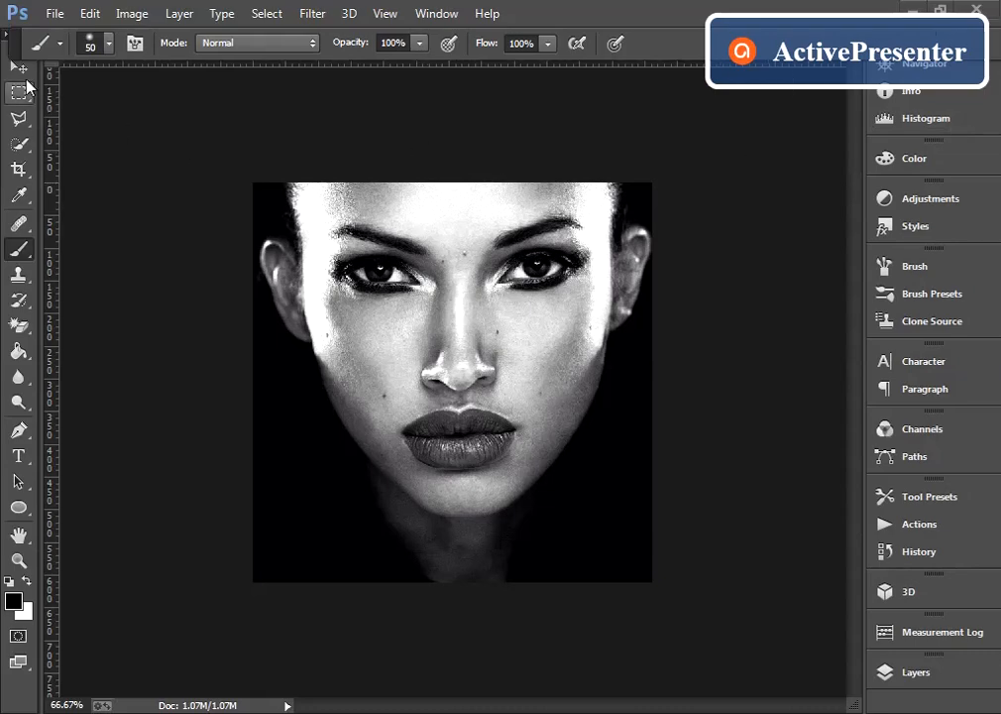
# Add a gradient fill layer above the Background portrait.
pyautogui.click(21, 67)
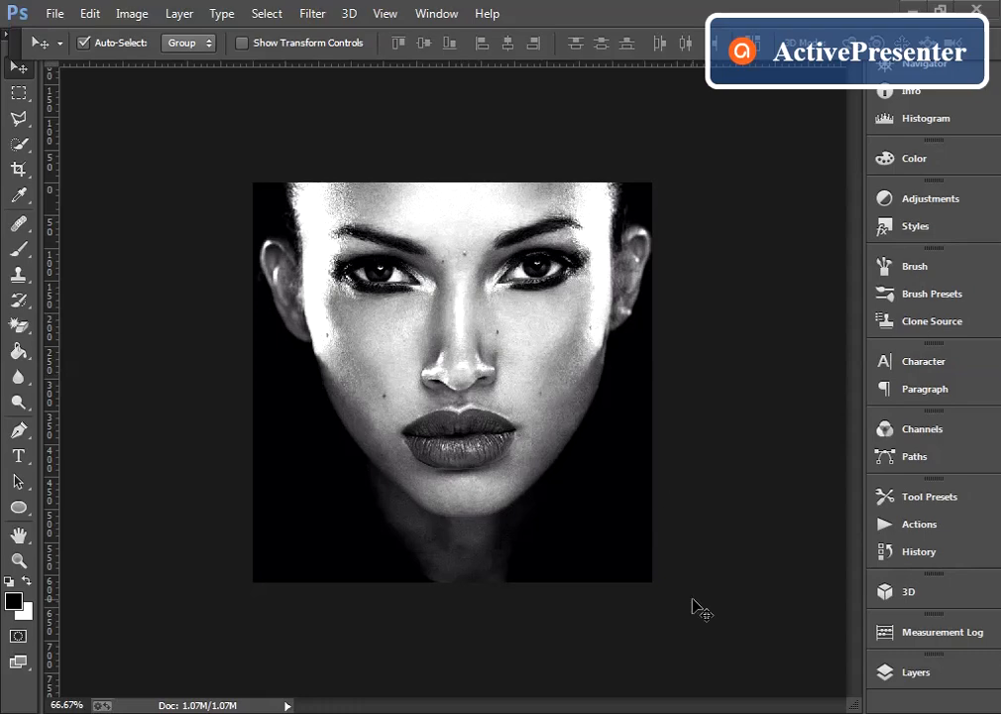
pyautogui.click(918, 678)
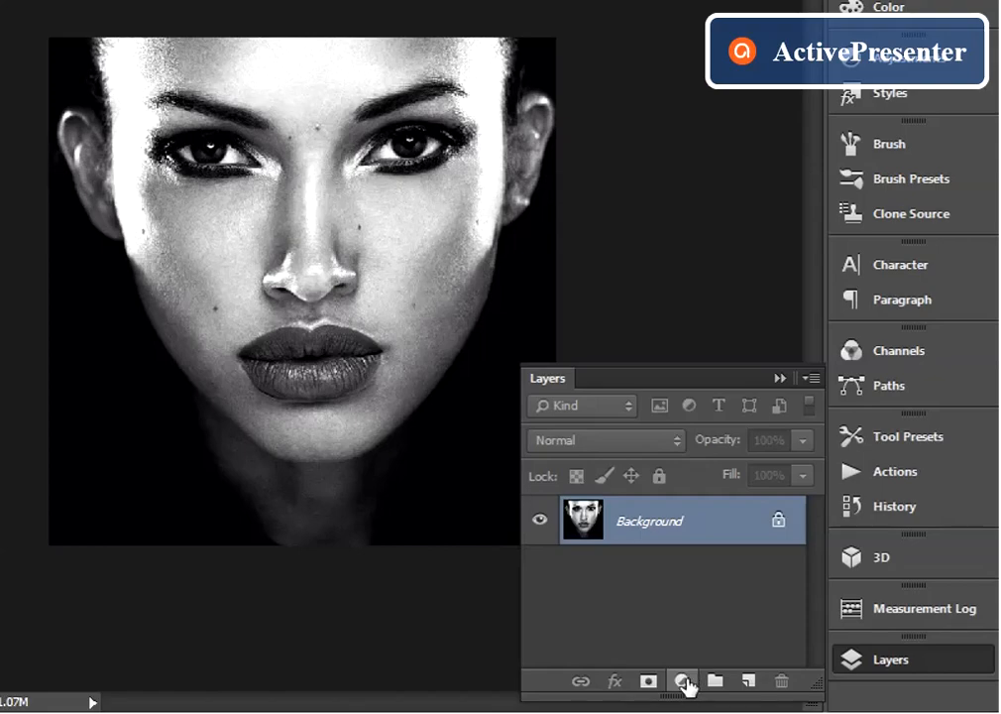
pyautogui.click(682, 681)
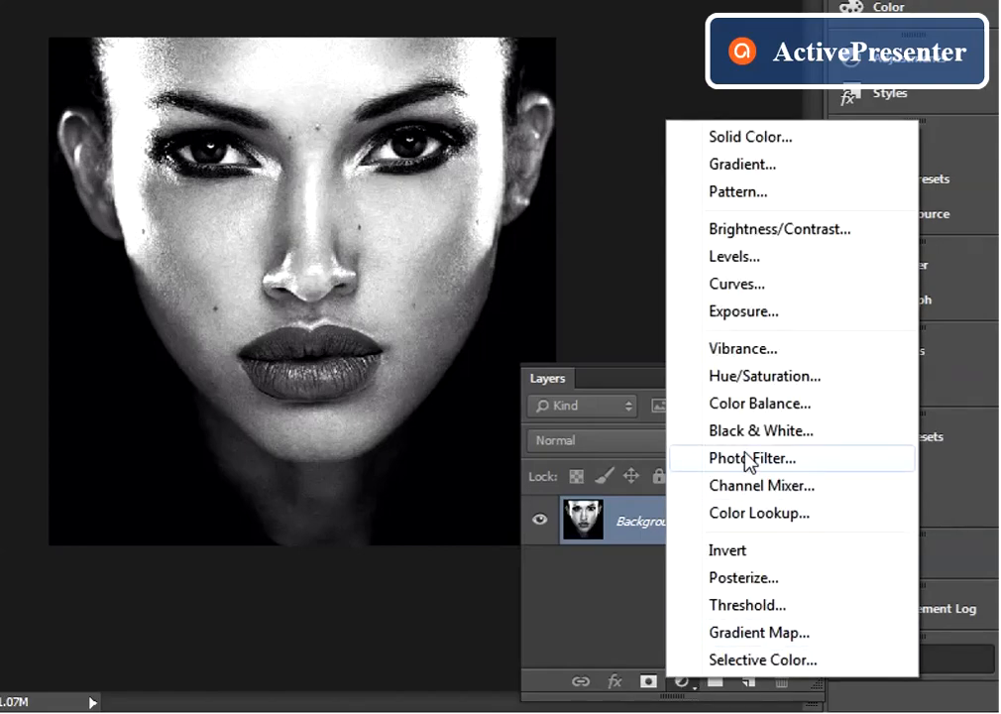
pyautogui.click(761, 171)
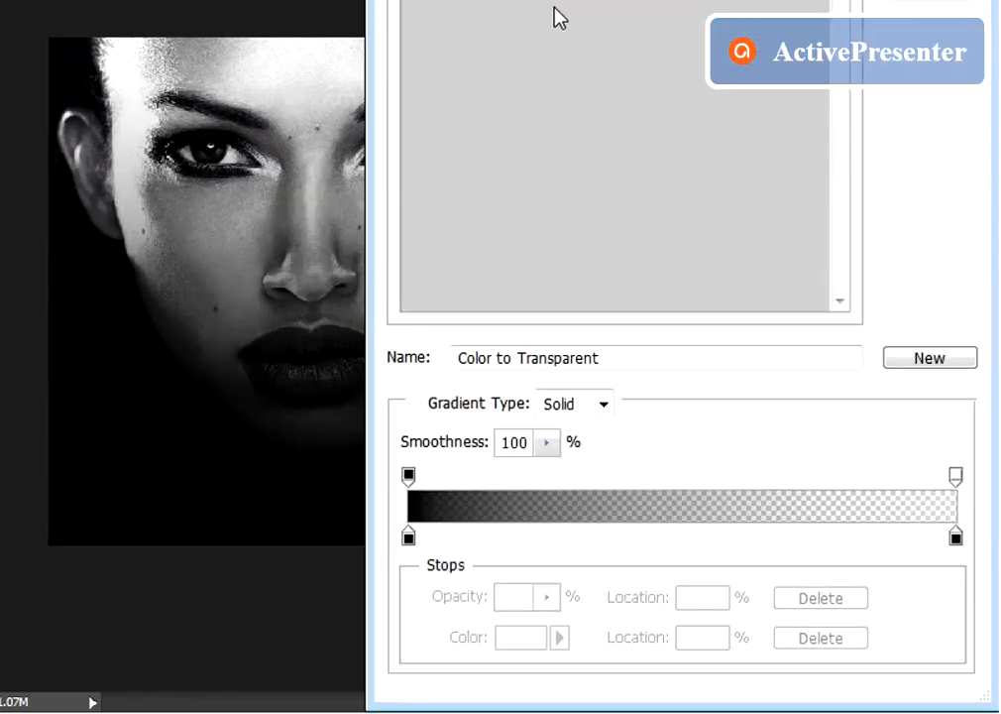
# Set the starting colour stop of the fill layer's gradient to red, #cc0000.
pyautogui.click(559, 16)
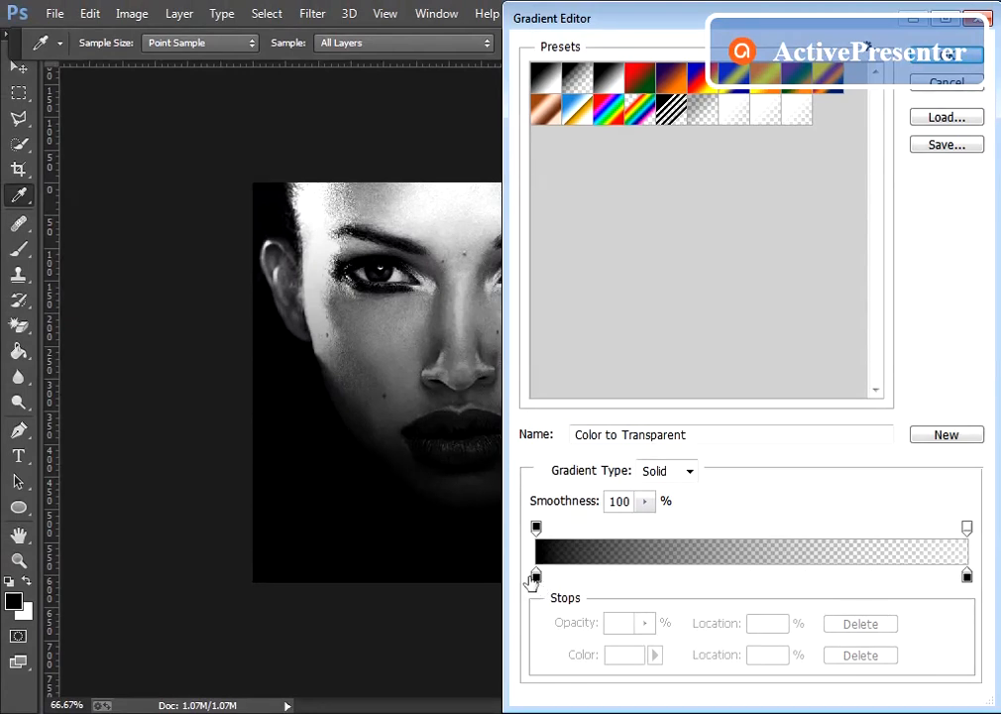
pyautogui.doubleClick(536, 577)
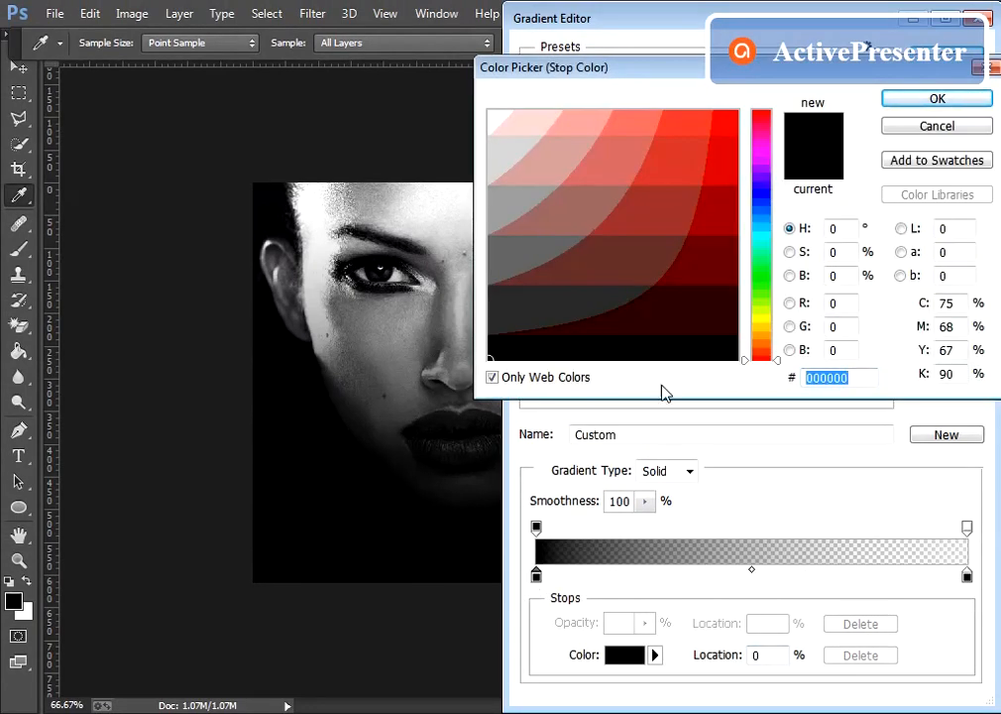
pyautogui.moveTo(861, 65); pyautogui.dragTo(822, 42)
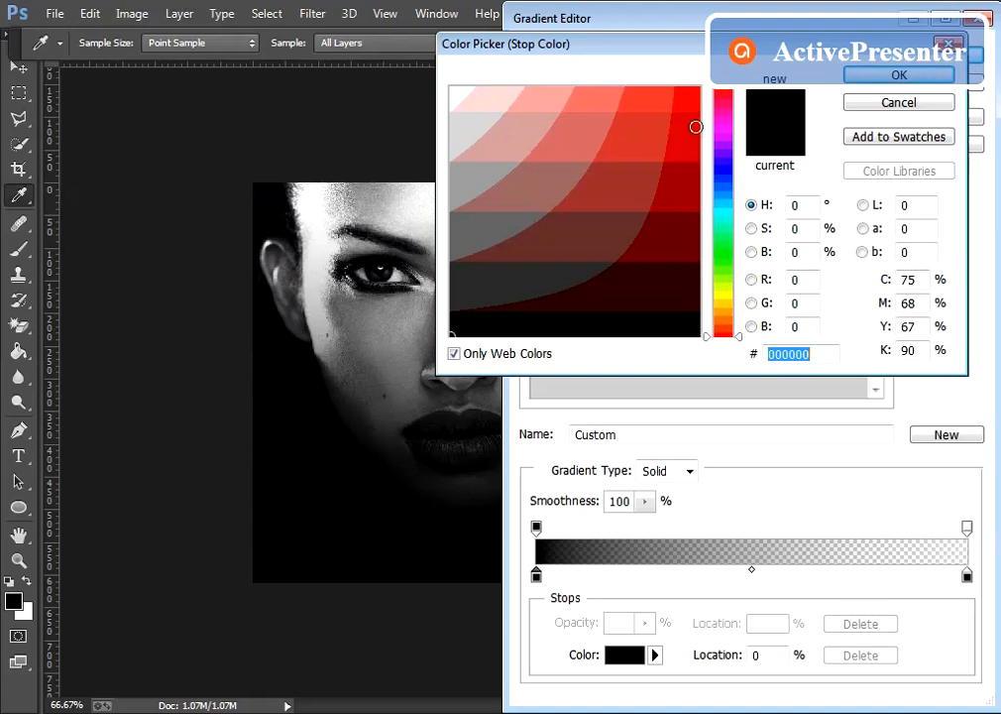
pyautogui.click(696, 127)
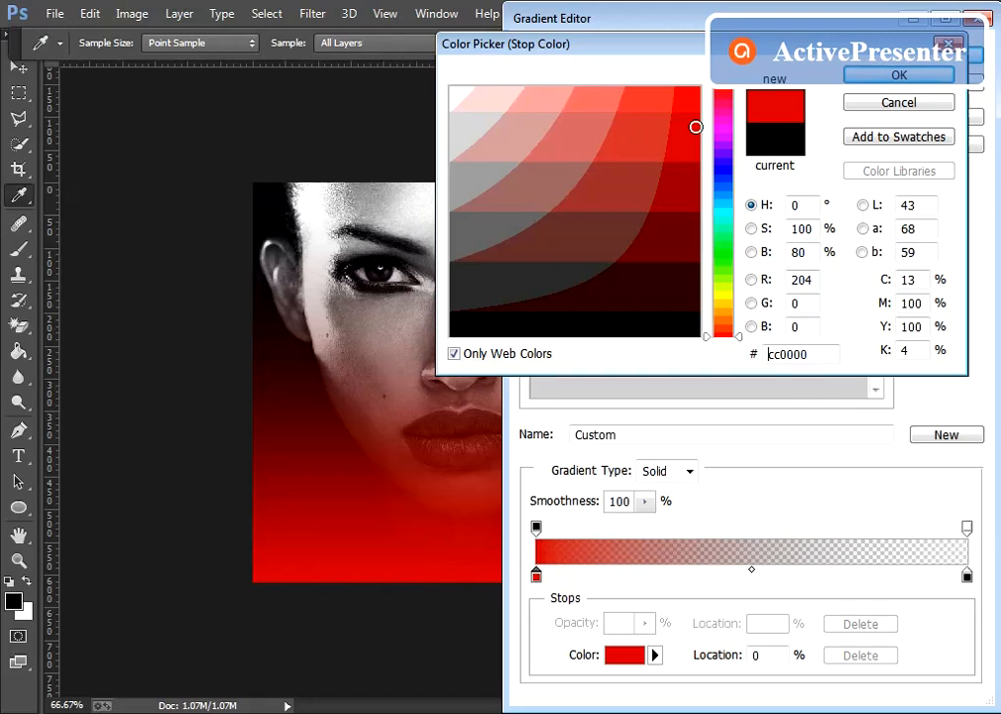
pyautogui.click(892, 77)
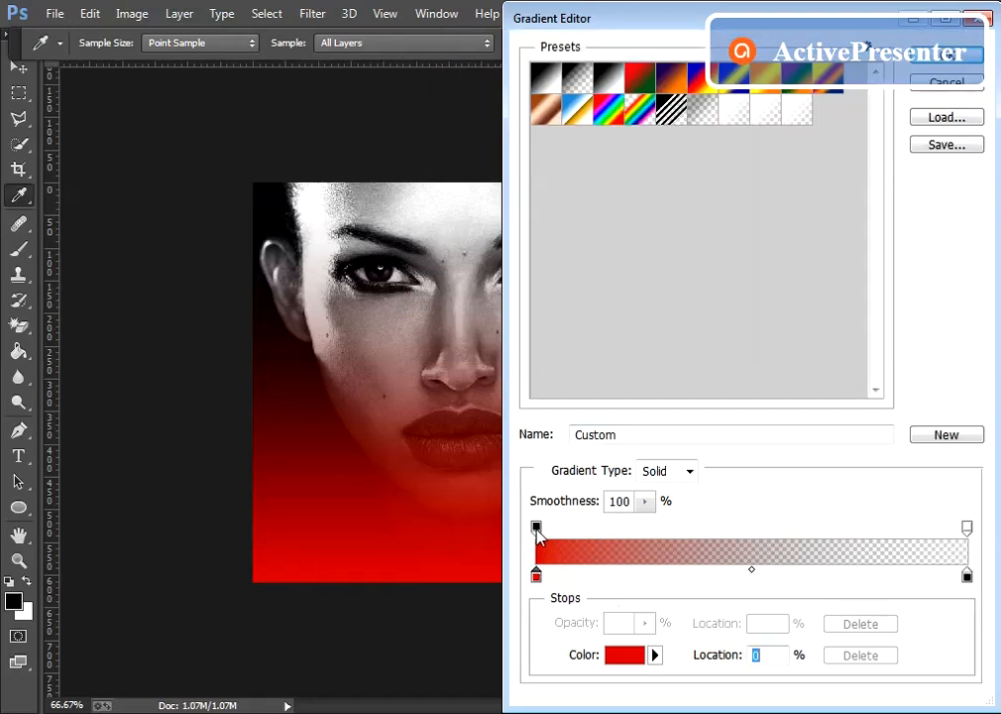
# Move the gradient's 100% opacity stop to location 51% and its 0% opacity stop to 55%, and accept the gradient.
pyautogui.moveTo(537, 528); pyautogui.dragTo(755, 546)
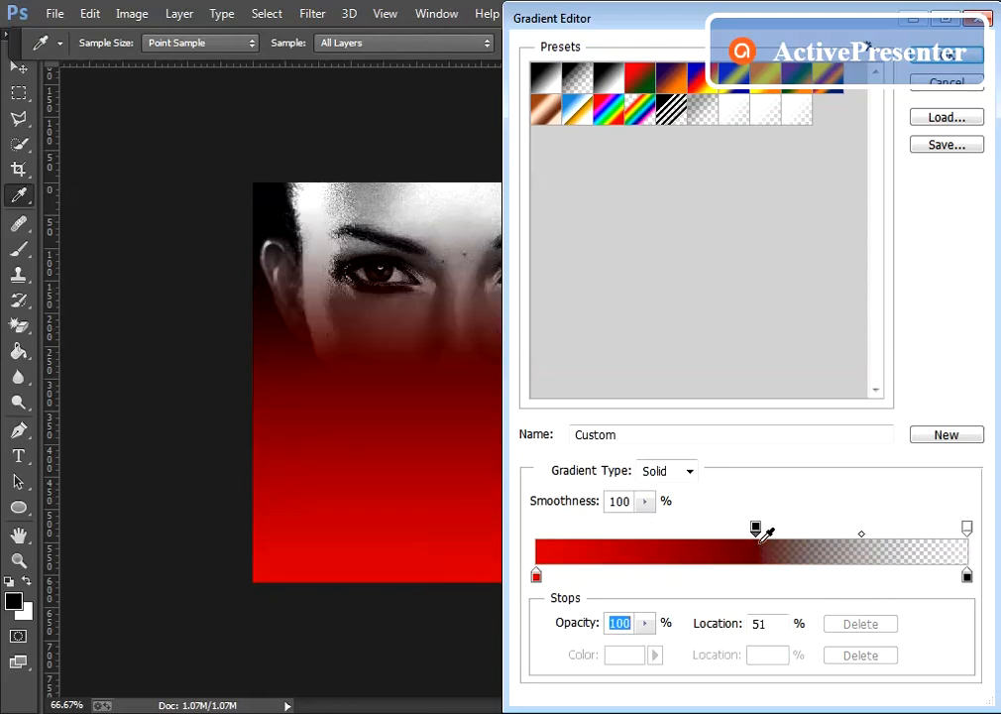
pyautogui.moveTo(967, 529); pyautogui.dragTo(773, 533)
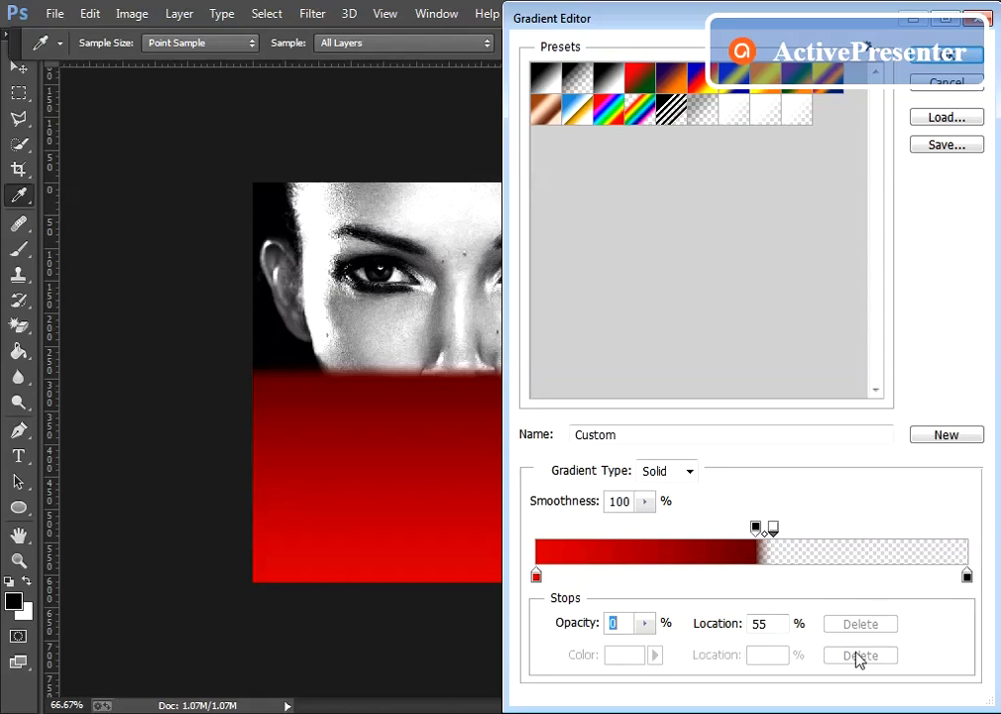
pyautogui.click(965, 58)
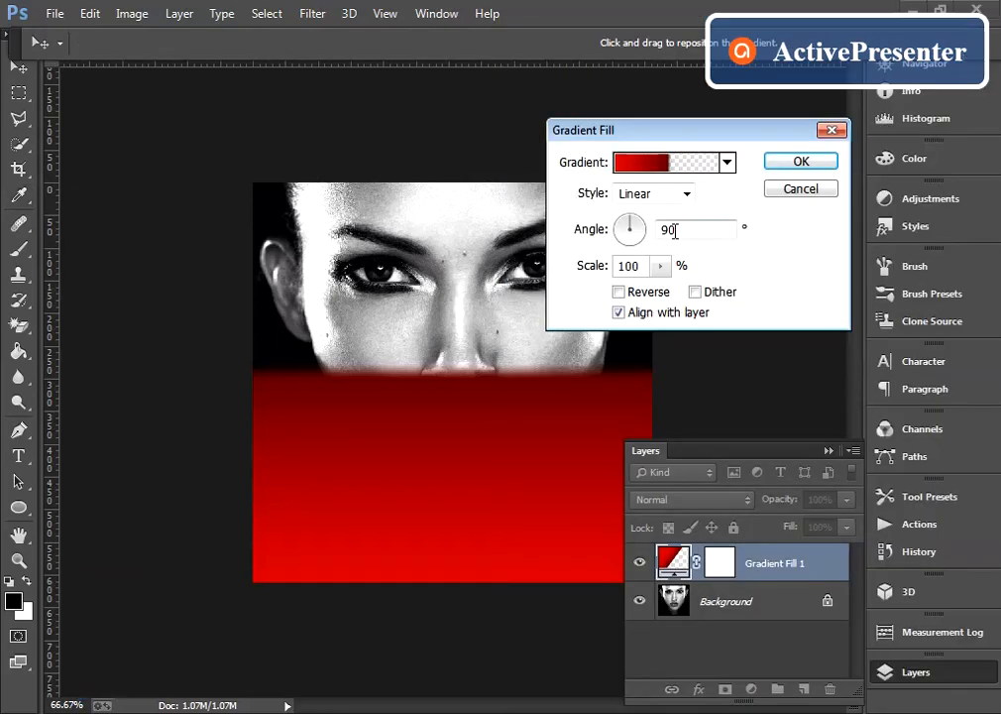
# Set the red gradient fill's angle to 0° and apply the fill.
pyautogui.doubleClick(673, 230)
pyautogui.press('BackSpace')
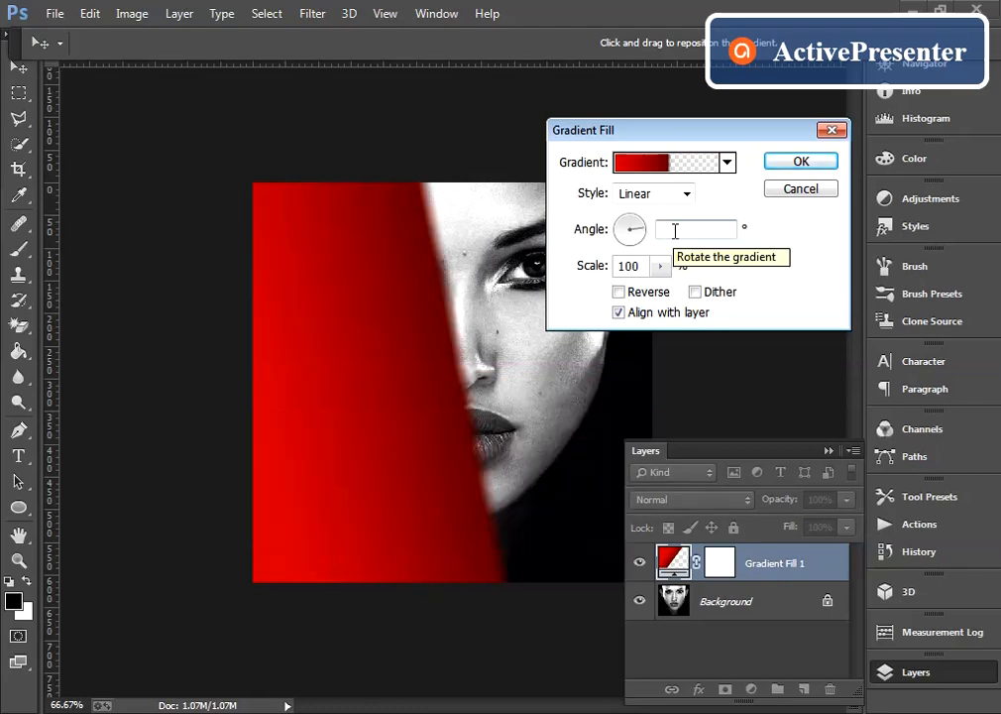
pyautogui.write('0')
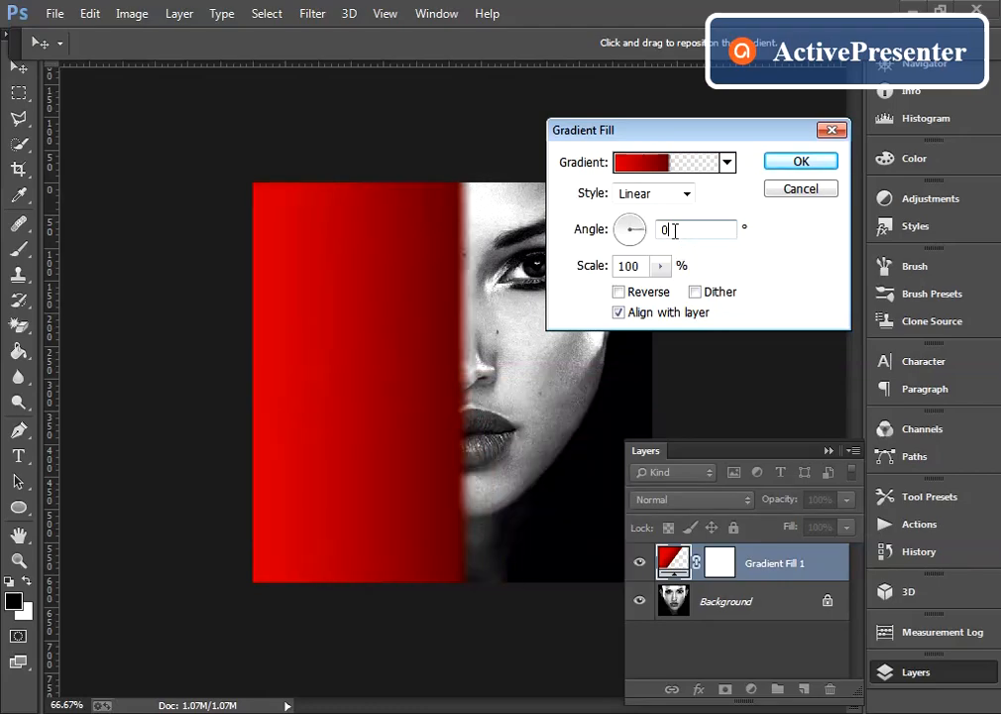
pyautogui.click(813, 166)
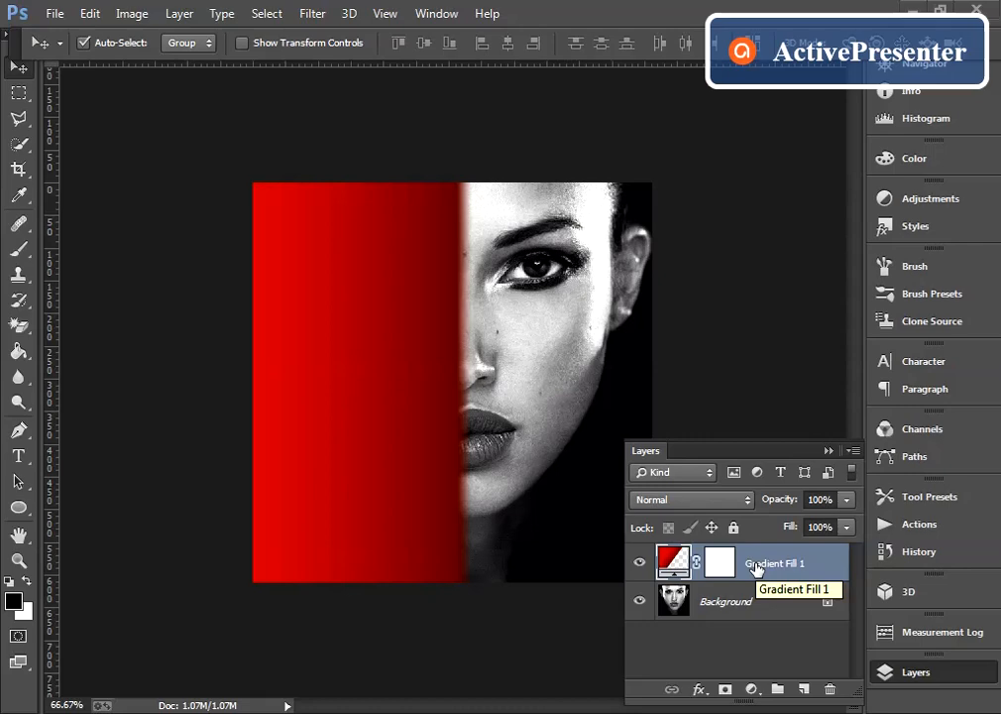
# Duplicate the red gradient fill layer and change the copy's starting colour stop to turquoise, #00ffcc.
pyautogui.hotkey('ctrl', 'j')
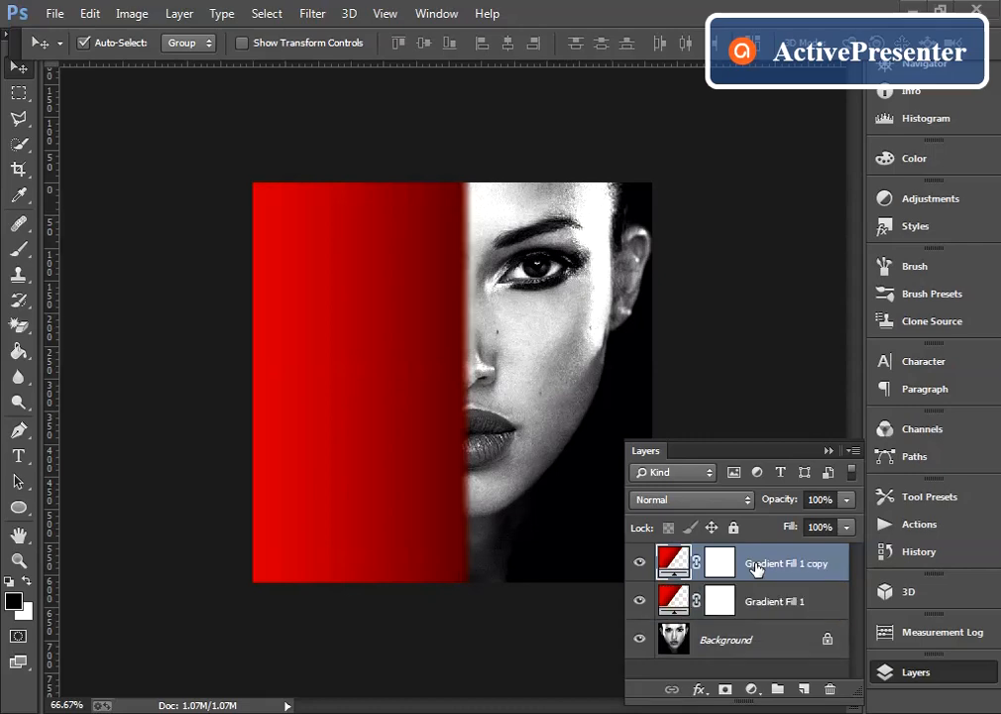
pyautogui.doubleClick(674, 559)
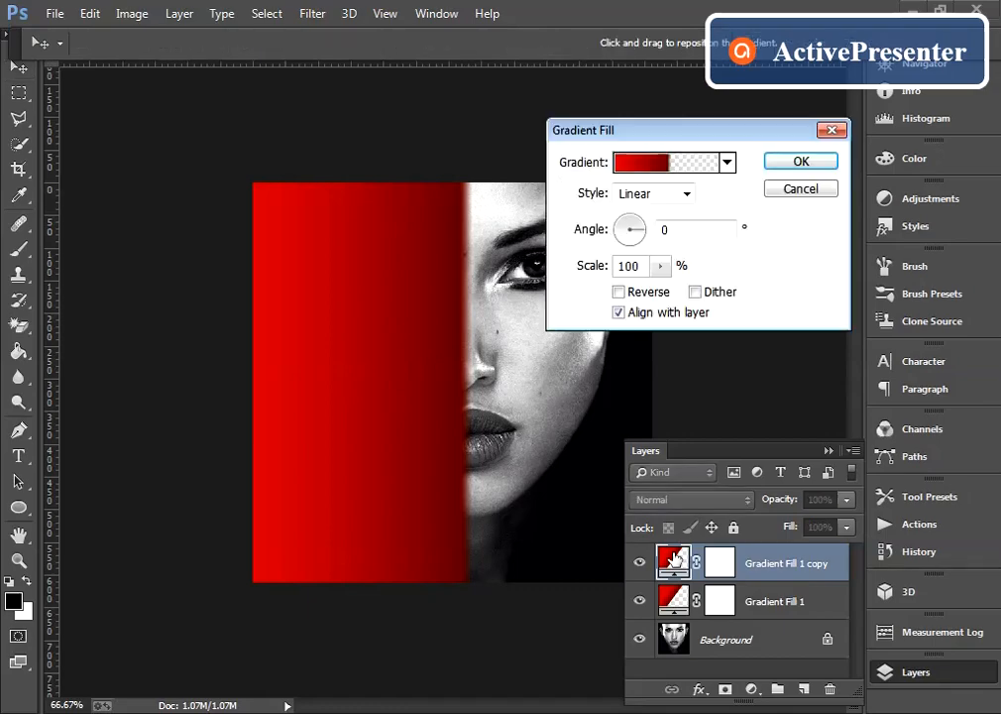
pyautogui.click(640, 169)
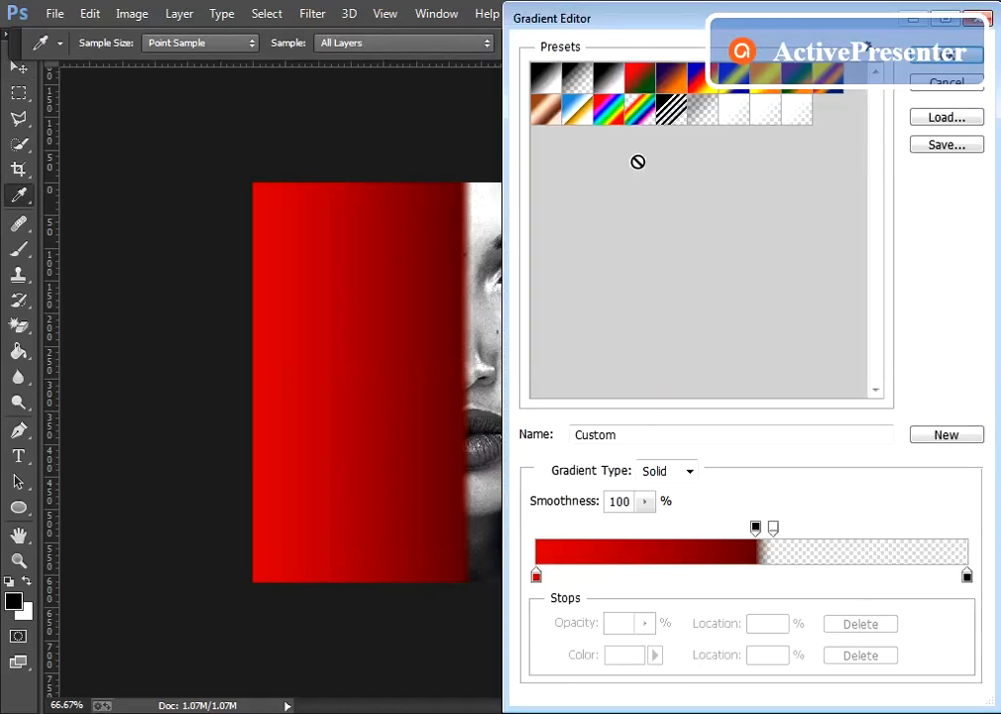
pyautogui.click(536, 575)
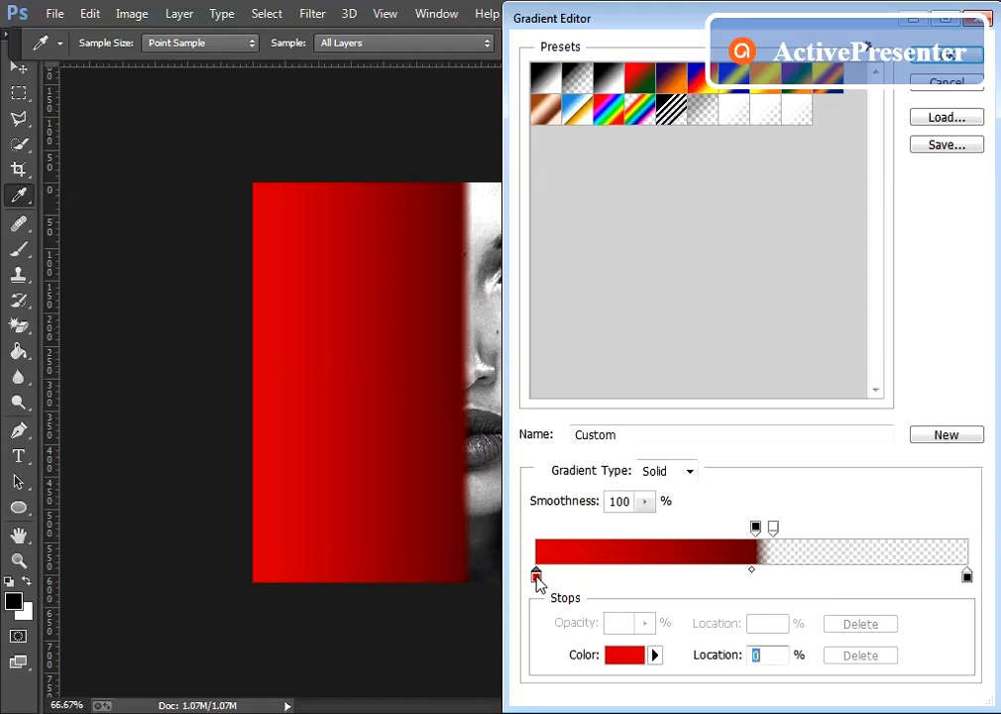
pyautogui.click(625, 658)
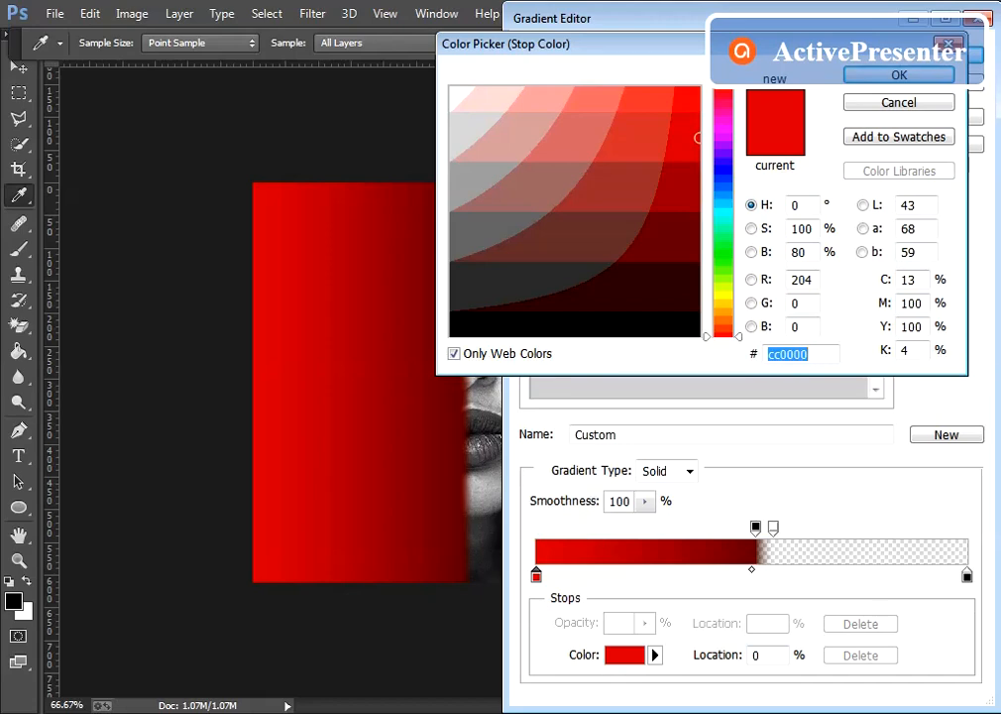
pyautogui.click(722, 216)
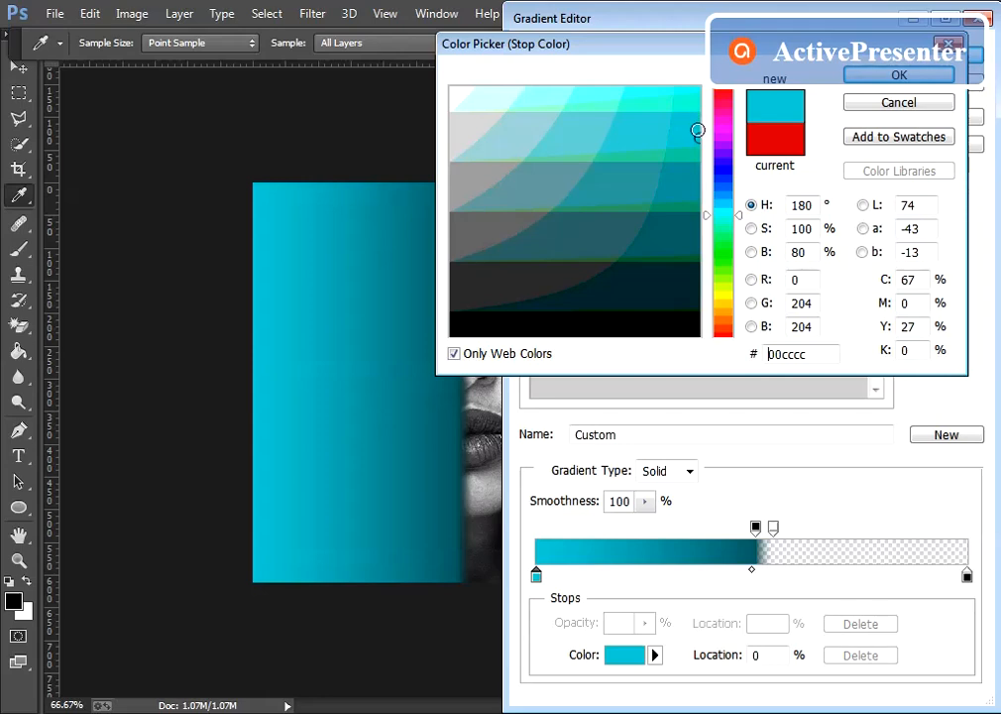
pyautogui.click(697, 103)
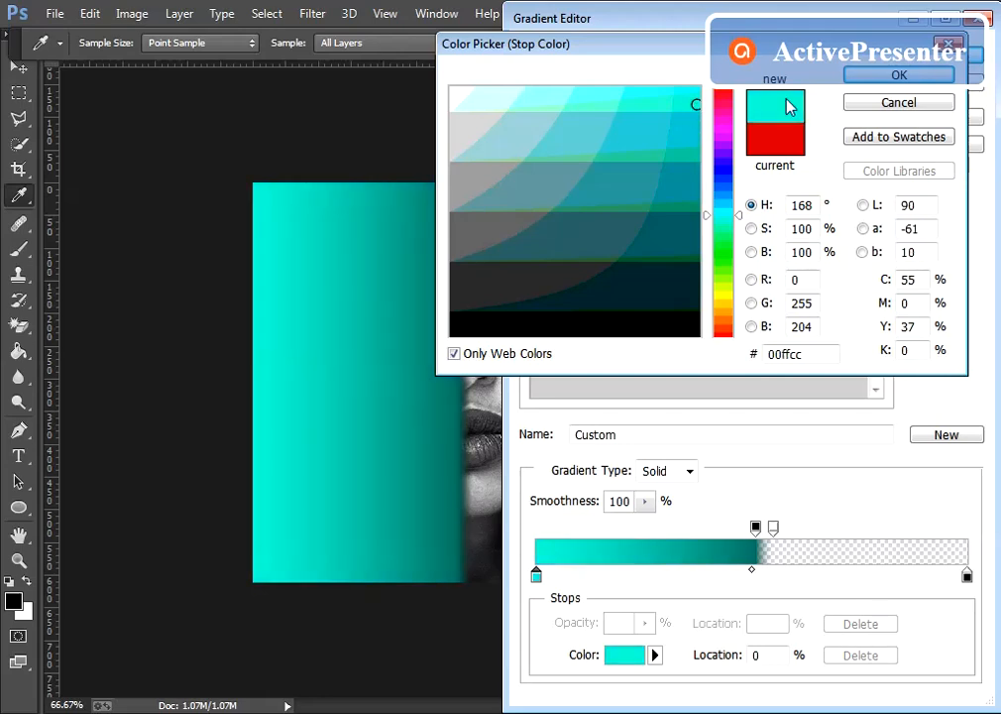
pyautogui.click(885, 76)
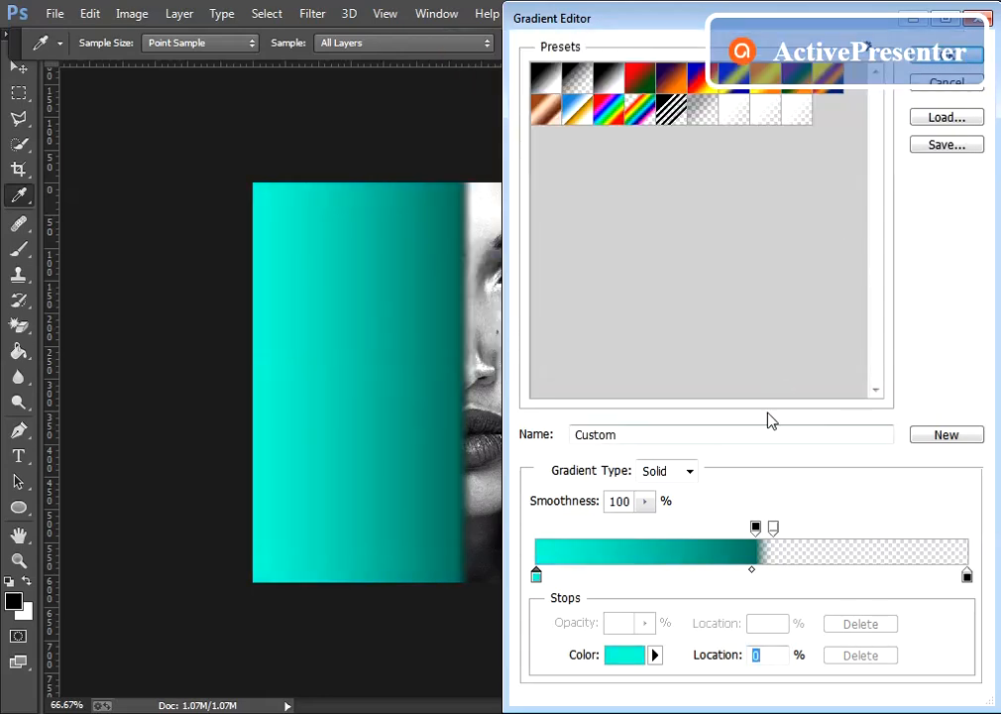
pyautogui.click(944, 57)
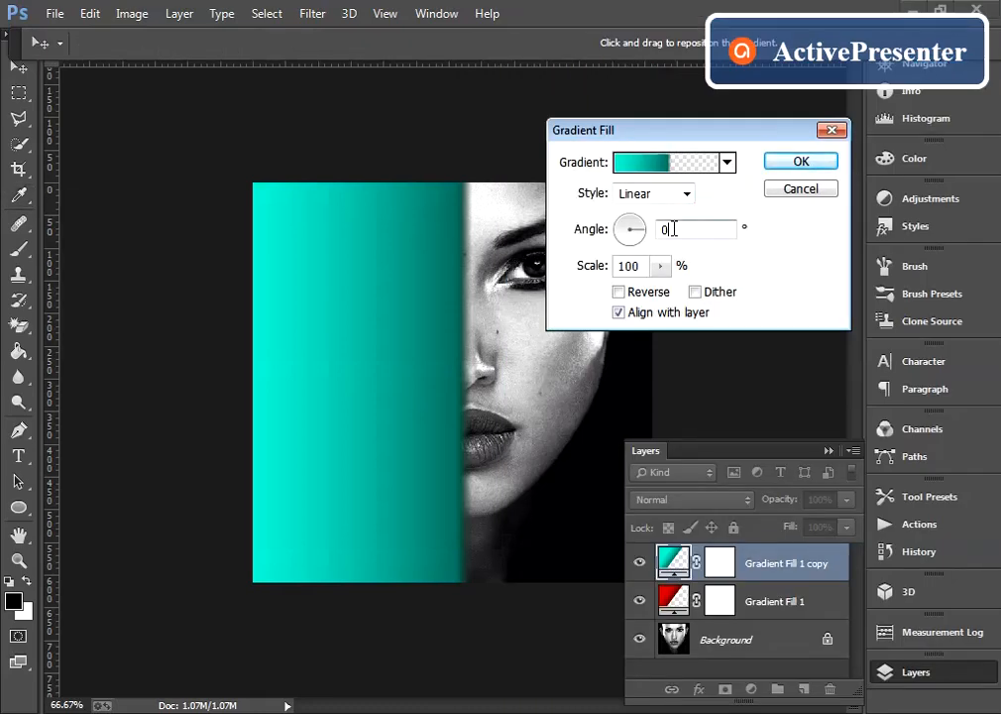
# Set the turquoise gradient fill's angle to 180° and move its layer below the red gradient layer.
pyautogui.write('180')
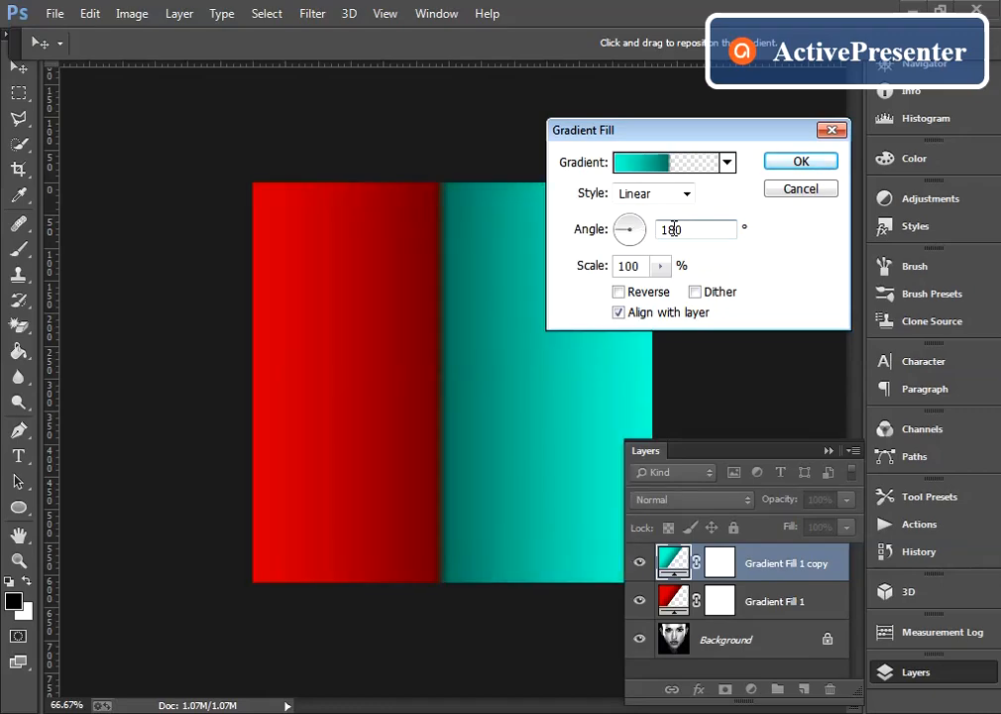
pyautogui.click(819, 162)
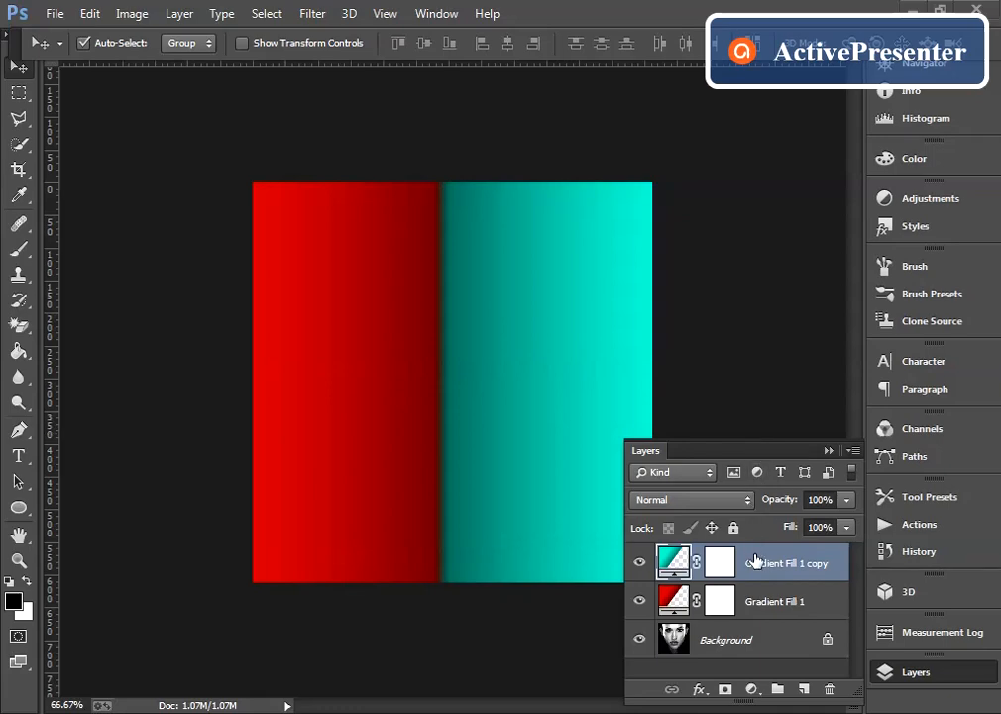
pyautogui.moveTo(755, 560); pyautogui.dragTo(753, 602)
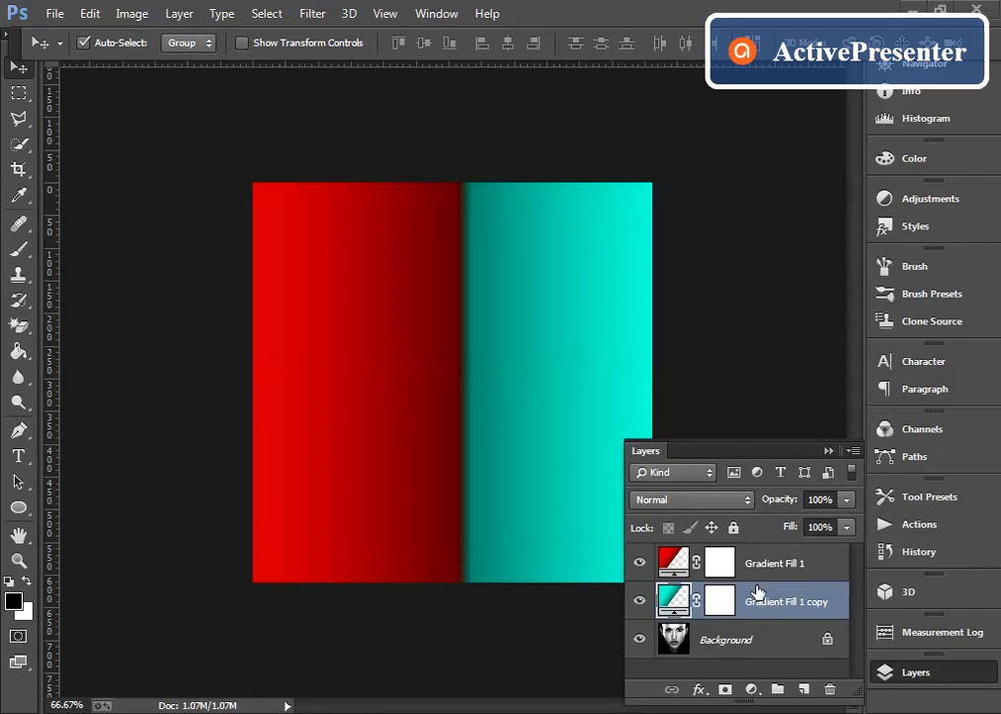
# Merge the red and turquoise gradient fill layers into a single layer.
pyautogui.keyDown('shift'); pyautogui.click(762, 566); pyautogui.keyUp('shift')
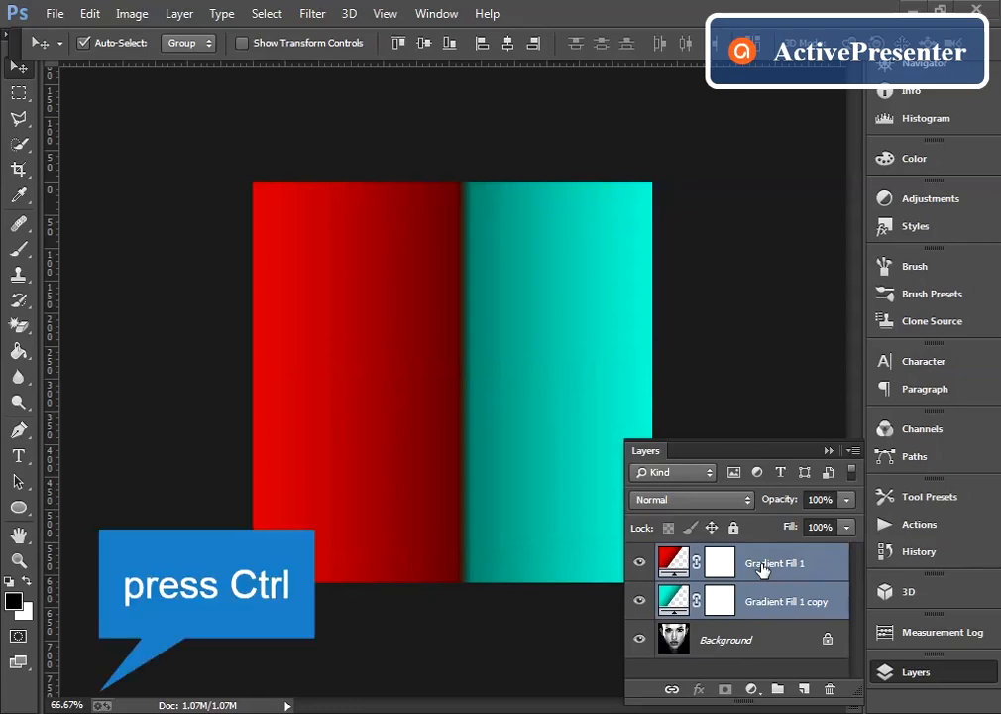
pyautogui.rightClick(762, 566)
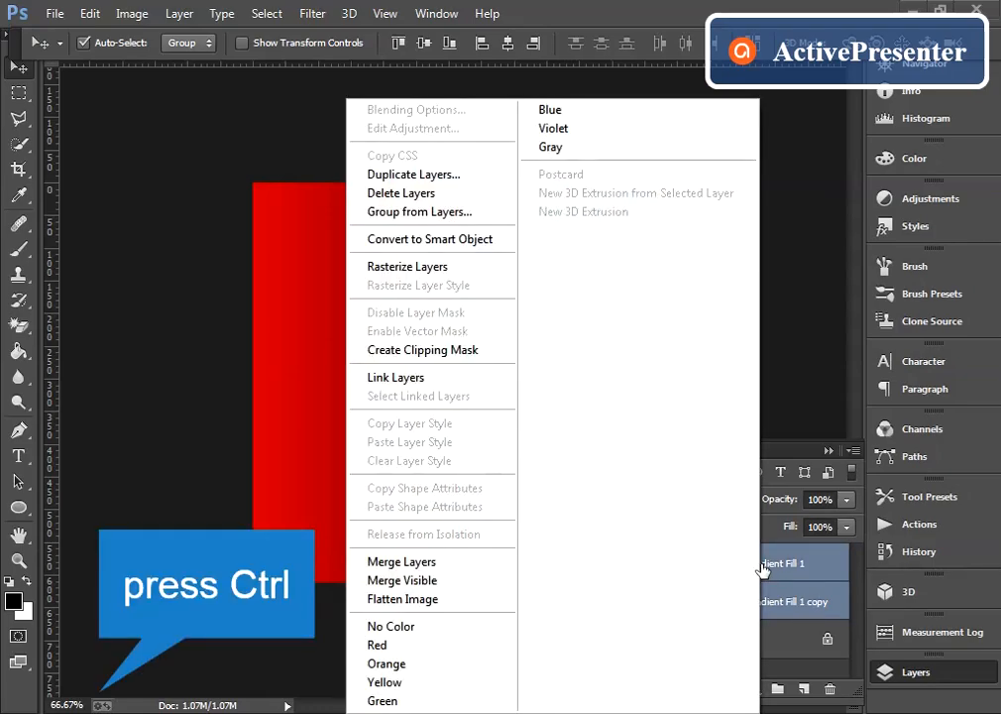
pyautogui.click(461, 562)
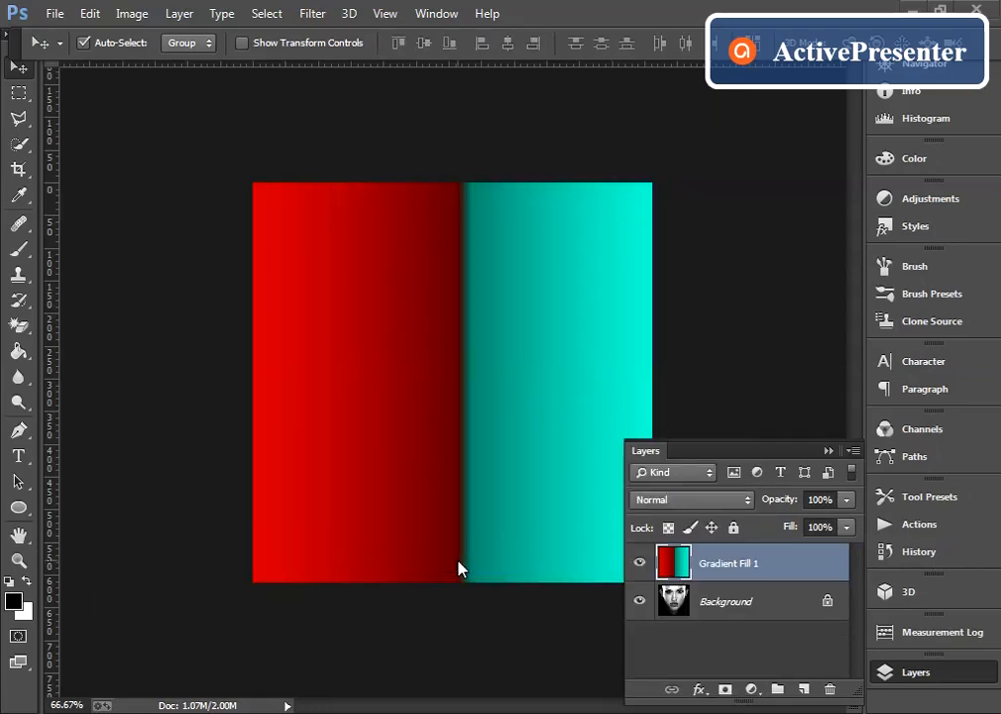
# Set the merged gradient layer's blend mode to Color and give it a layer mask inverted to black.
pyautogui.click(750, 508)
pyautogui.click(713, 486)
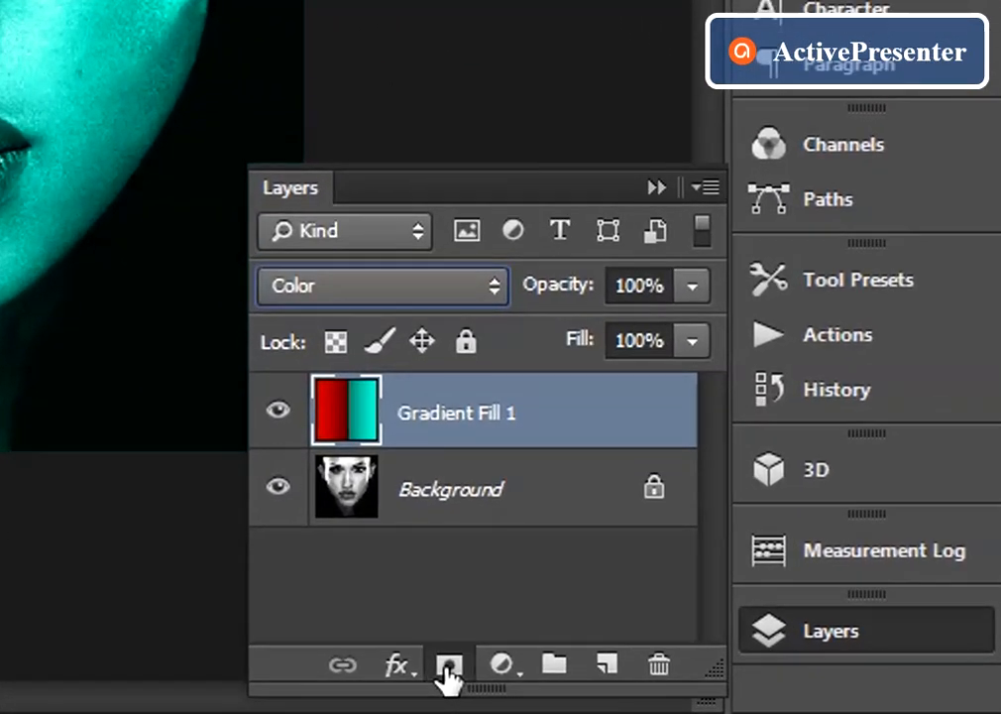
pyautogui.click(726, 689)
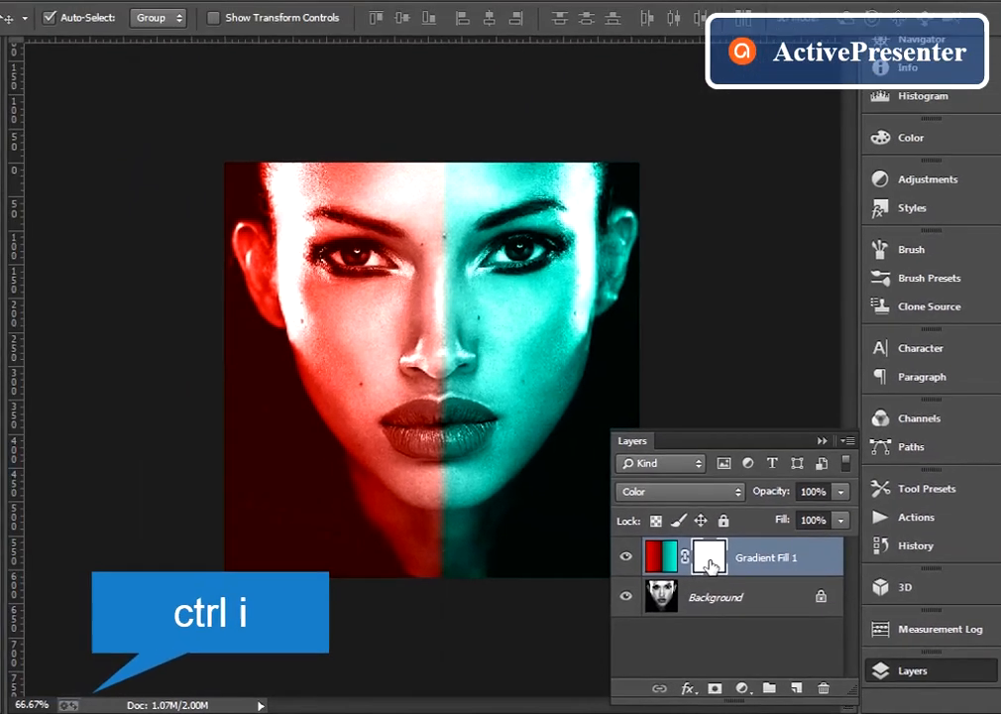
pyautogui.hotkey('ctrl', 'i')
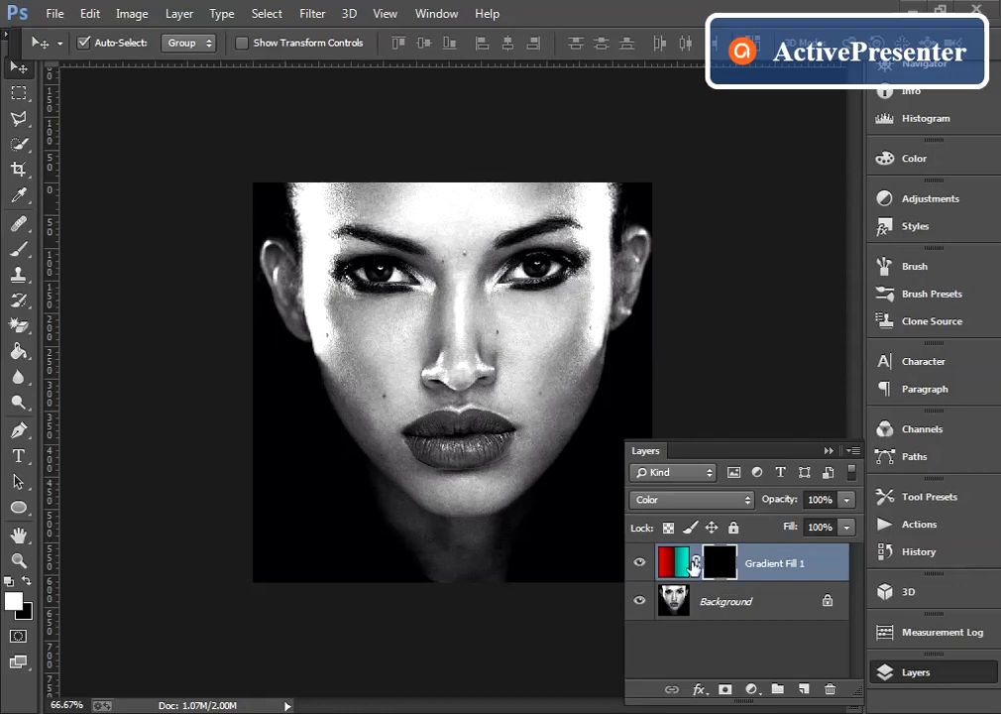
# Choose the Brush tool and reduce the soft round brush's size to 36 px.
pyautogui.click(16, 252)
pyautogui.click(109, 44)
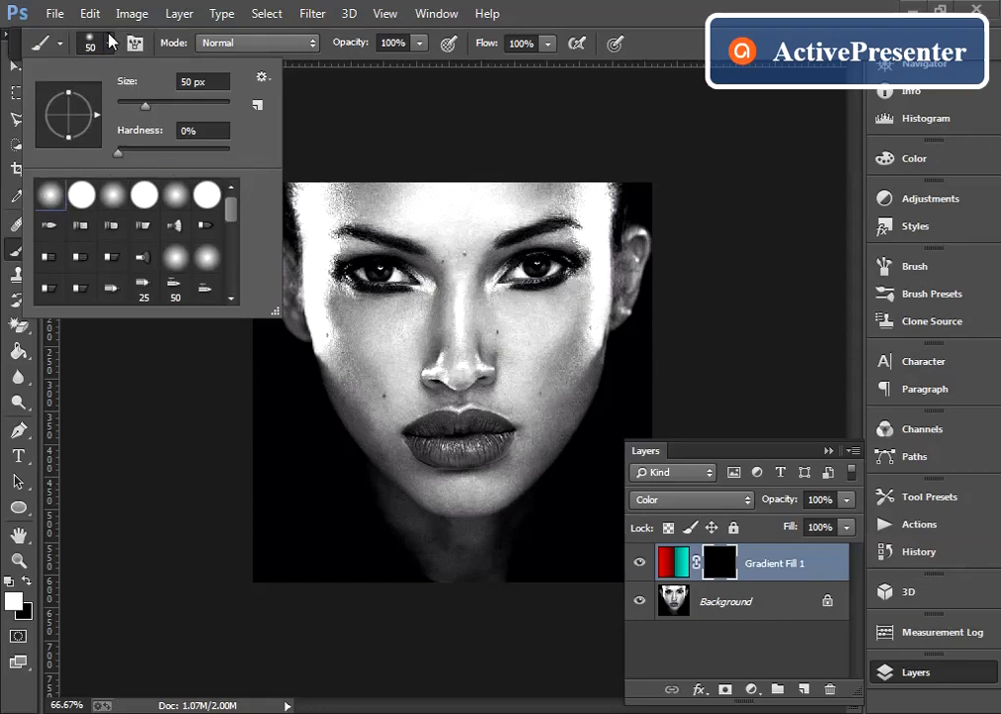
pyautogui.moveTo(144, 106); pyautogui.dragTo(140, 106)
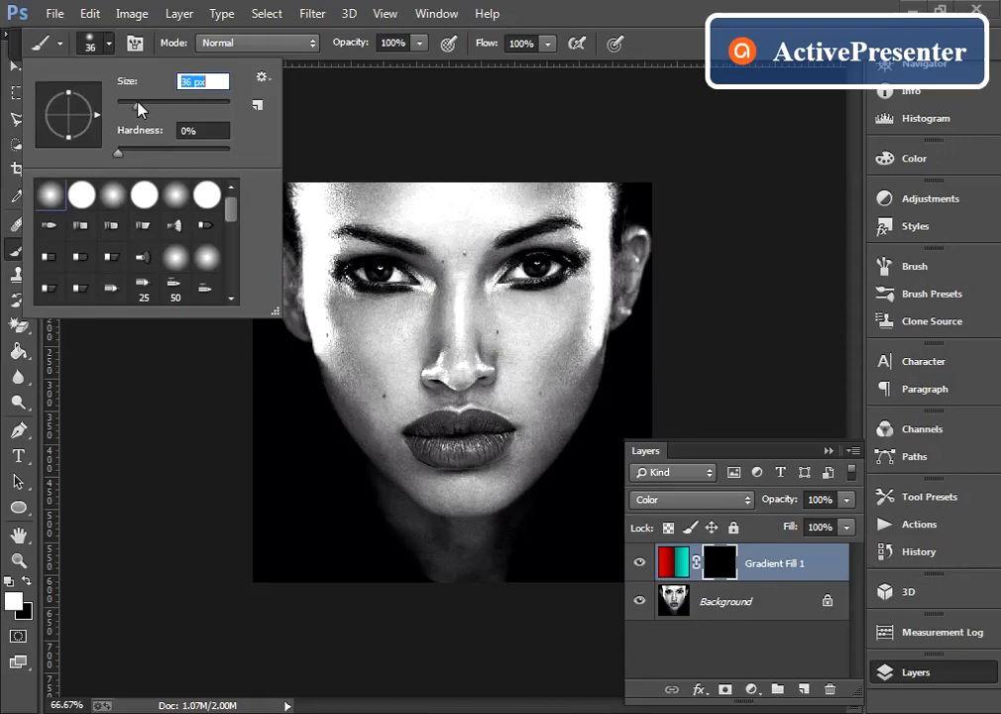
# Paint white on the layer mask with a 50 px brush over the nose, the red-side eye and the inner forehead.
pyautogui.click(110, 46)
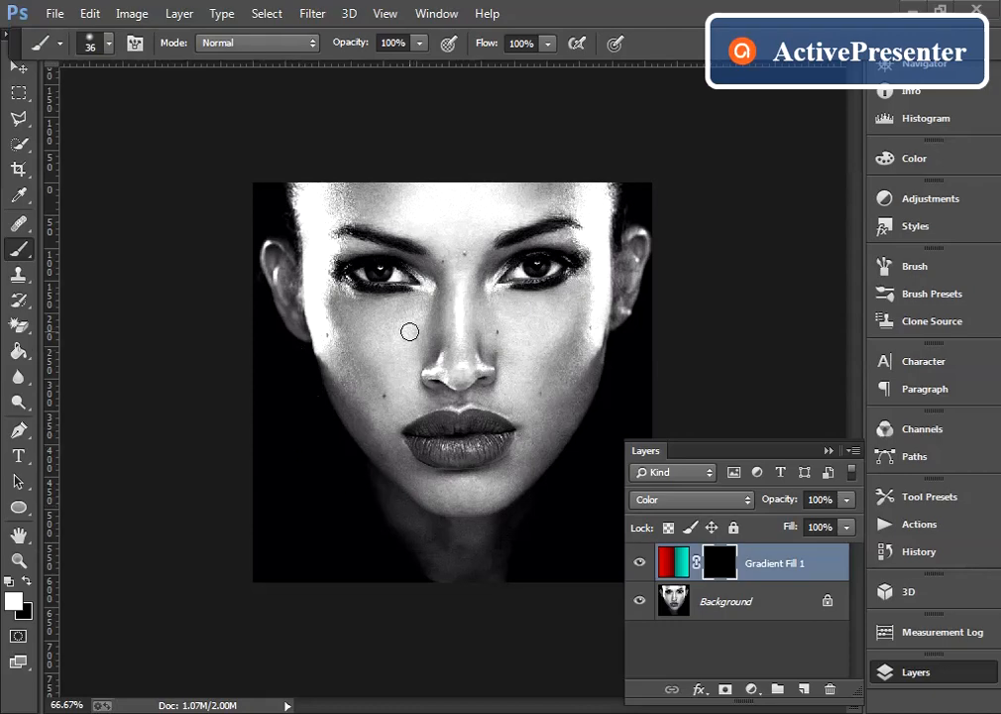
pyautogui.press(']')
pyautogui.press(']')
pyautogui.moveTo(409, 331)
pyautogui.mouseDown()
pyautogui.moveTo(436, 241)
pyautogui.moveTo(449, 358)
pyautogui.moveTo(438, 197)
pyautogui.moveTo(481, 297)
pyautogui.mouseUp()
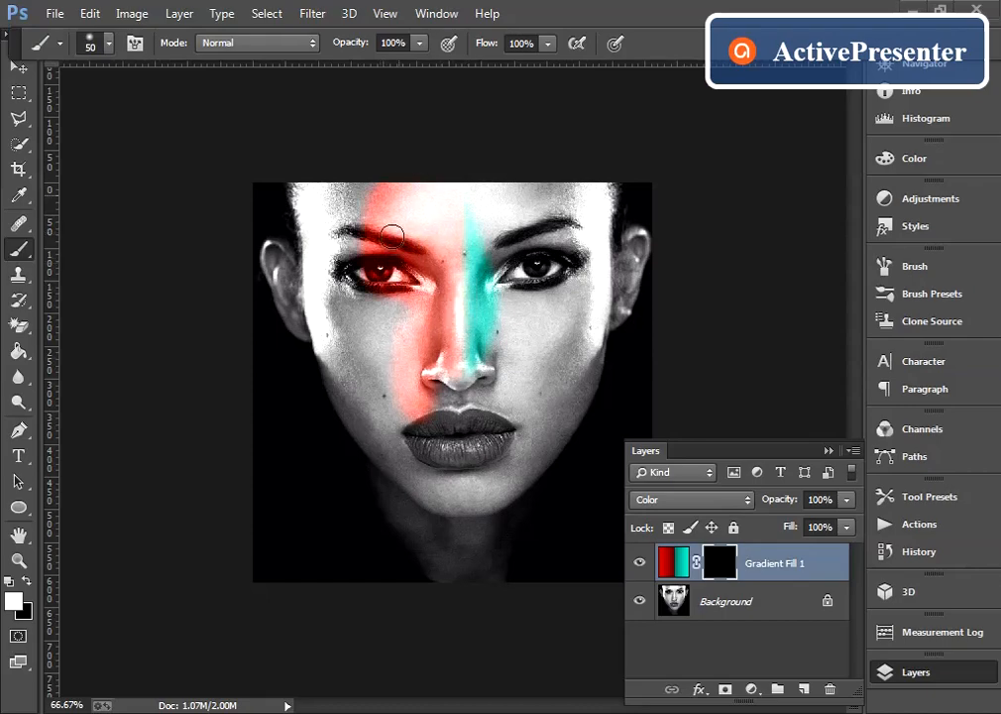
# Enlarge the brush to 150 px and paint the mask over the forehead, cheeks, lips and the whole turquoise half of the face.
pyautogui.press(']')
pyautogui.press(']')
pyautogui.press(']')
pyautogui.press(']')
pyautogui.press(']')
pyautogui.press(']')
pyautogui.press(']')
pyautogui.press(']')
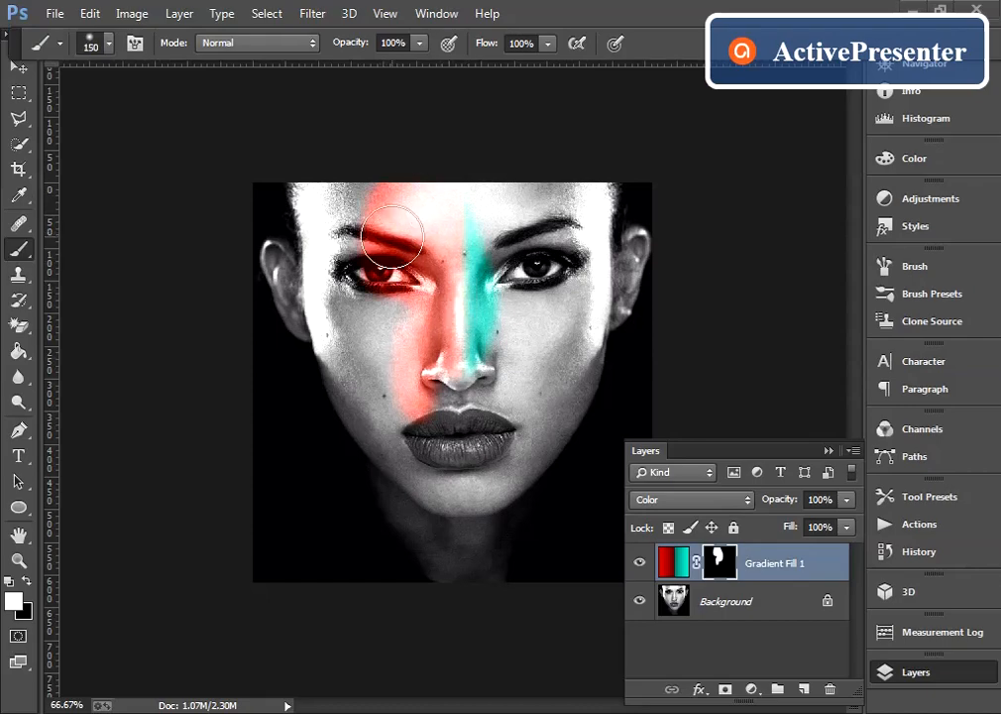
pyautogui.moveTo(359, 213)
pyautogui.mouseDown()
pyautogui.moveTo(354, 272)
pyautogui.moveTo(339, 217)
pyautogui.moveTo(419, 347)
pyautogui.moveTo(482, 243)
pyautogui.moveTo(500, 247)
pyautogui.moveTo(536, 212)
pyautogui.moveTo(565, 201)
pyautogui.moveTo(541, 349)
pyautogui.moveTo(469, 379)
pyautogui.moveTo(492, 387)
pyautogui.moveTo(504, 413)
pyautogui.moveTo(484, 426)
pyautogui.moveTo(479, 519)
pyautogui.moveTo(569, 367)
pyautogui.moveTo(551, 415)
pyautogui.mouseUp()
# Reduce the brush to 100 px and paint the mask over the red-side cheek, jaw and the neck.
pyautogui.press('[')
pyautogui.press('[')
pyautogui.press('[')
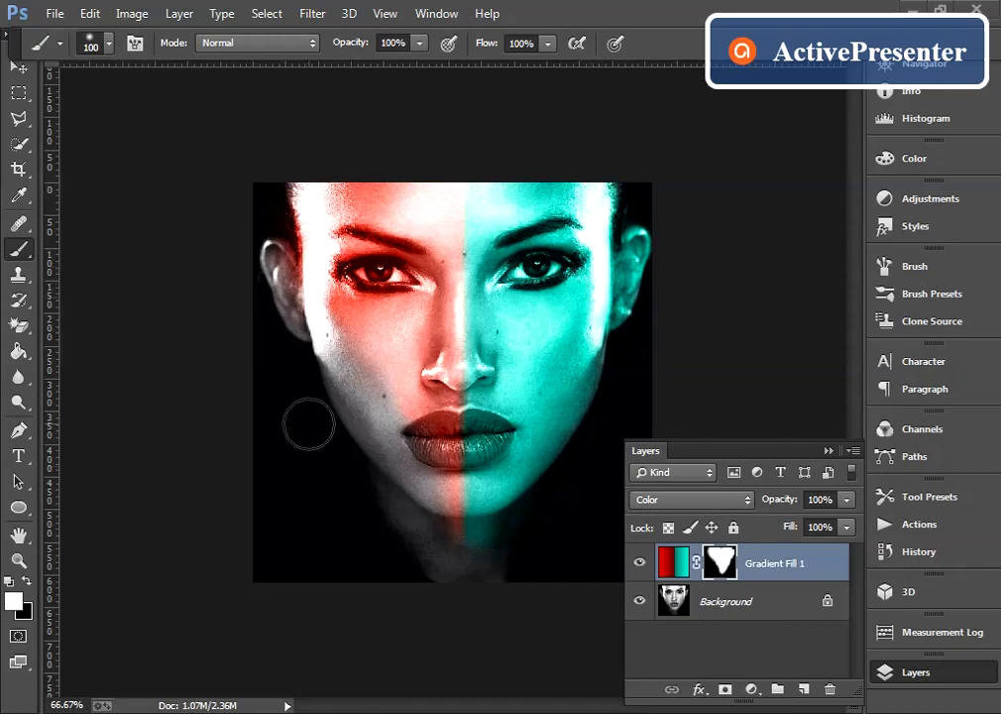
pyautogui.moveTo(327, 302)
pyautogui.mouseDown()
pyautogui.moveTo(389, 430)
pyautogui.moveTo(346, 369)
pyautogui.moveTo(405, 431)
pyautogui.moveTo(442, 519)
pyautogui.moveTo(461, 496)
pyautogui.moveTo(480, 544)
pyautogui.moveTo(467, 584)
pyautogui.moveTo(478, 520)
pyautogui.moveTo(485, 527)
pyautogui.moveTo(436, 523)
pyautogui.moveTo(413, 494)
pyautogui.moveTo(459, 573)
pyautogui.moveTo(445, 488)
pyautogui.moveTo(492, 477)
pyautogui.moveTo(417, 492)
pyautogui.mouseUp()
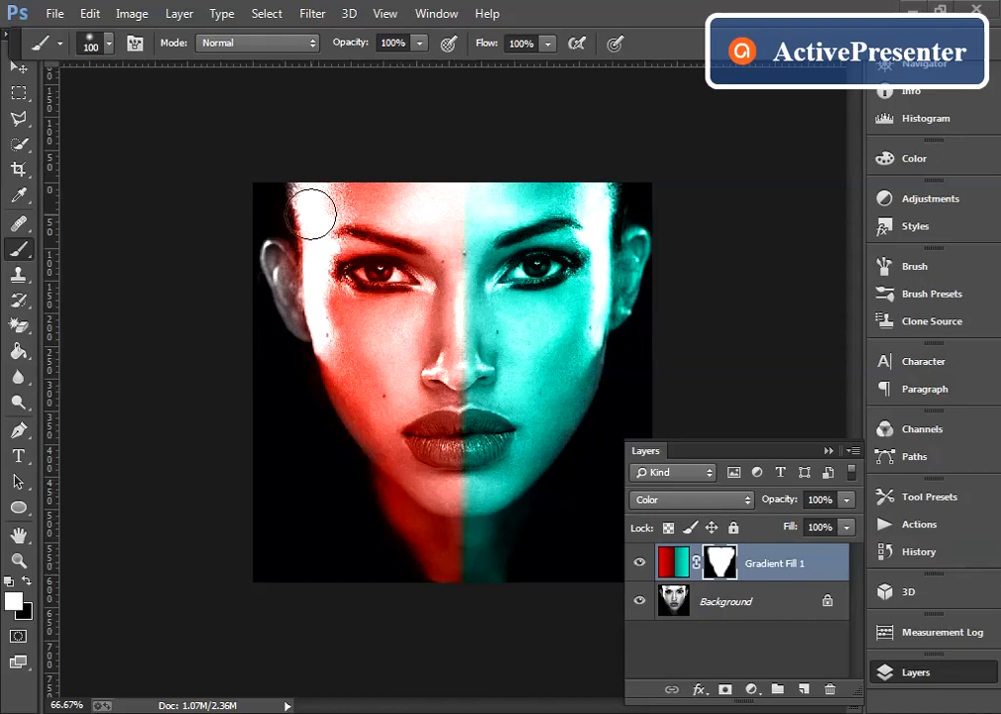
# Reduce the brush to 60 px and paint the mask over the uncoloured ear on the red side.
pyautogui.press('[')
pyautogui.press('[')
pyautogui.press('[')
pyautogui.press('[')
pyautogui.moveTo(306, 270)
pyautogui.mouseDown()
pyautogui.moveTo(279, 259)
pyautogui.moveTo(302, 312)
pyautogui.moveTo(293, 316)
pyautogui.moveTo(315, 320)
pyautogui.mouseUp()
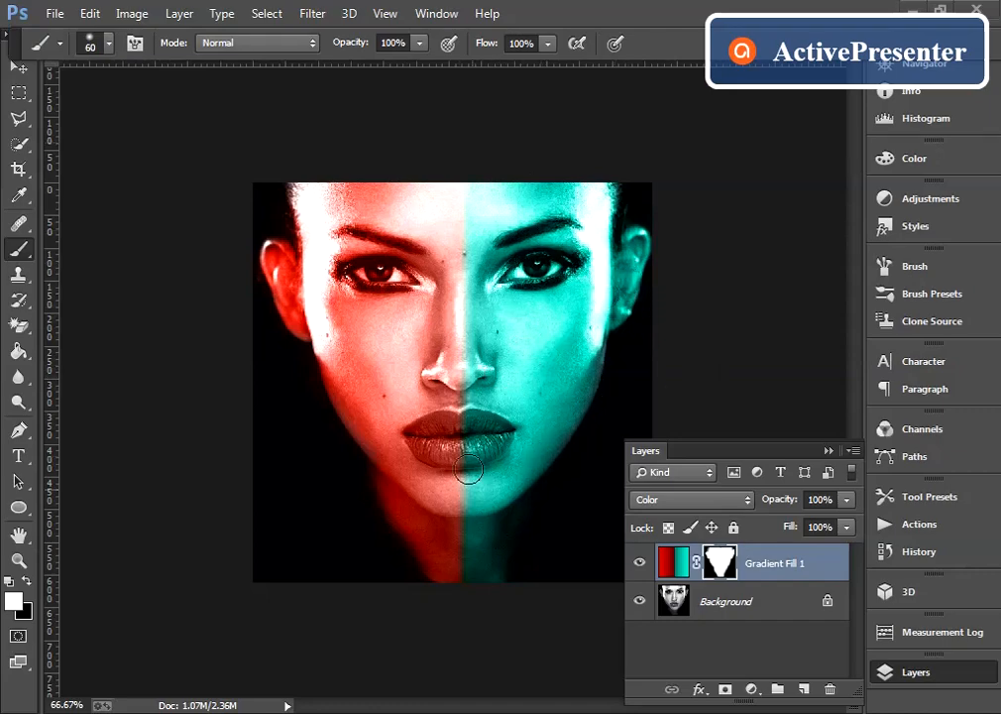
# Collapse the layer list and switch to the Move tool.
pyautogui.click(830, 449)
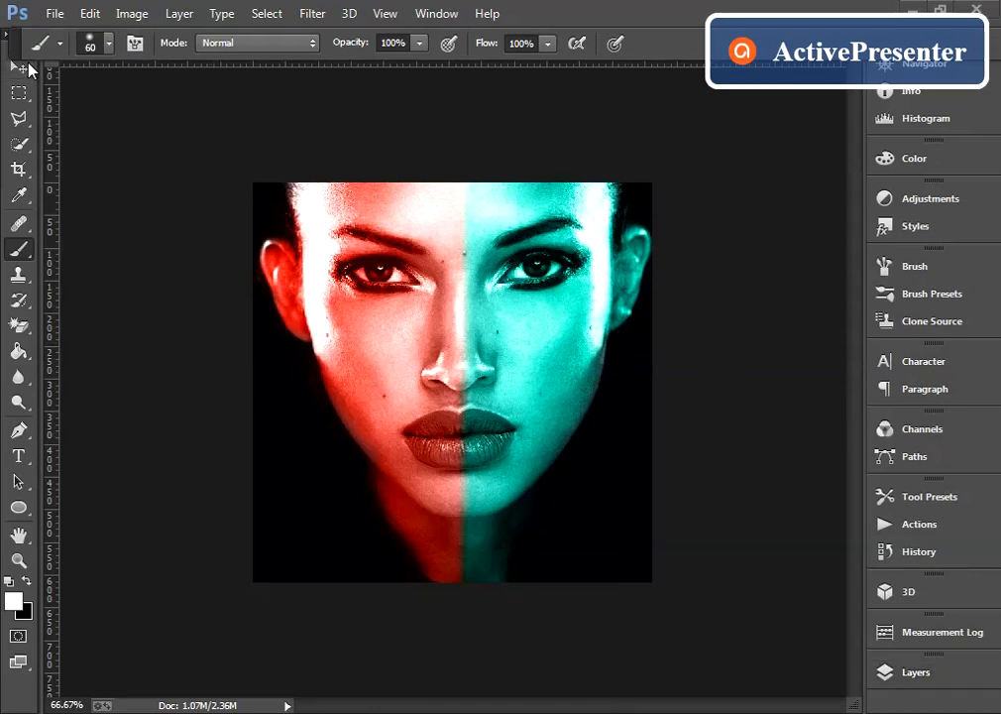
pyautogui.click(20, 67)
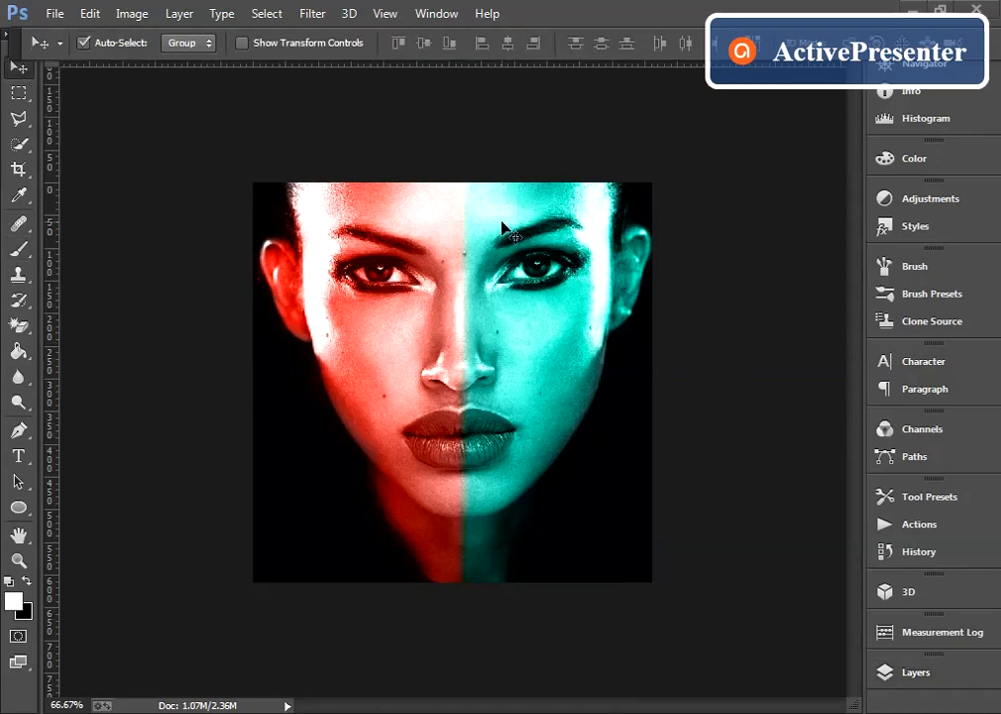